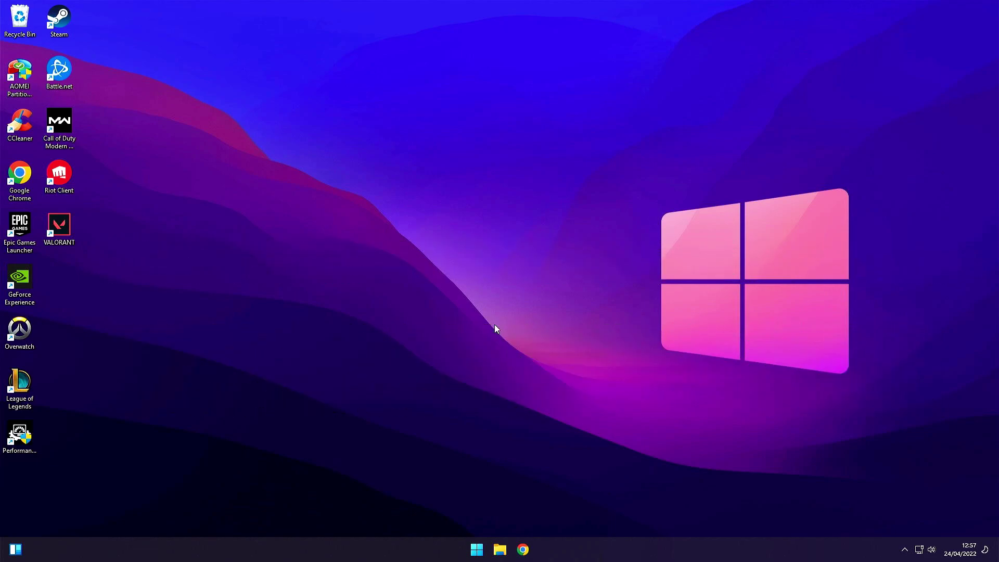
- Open the Windows Run dialog with Win+R
{"action": "key", "text": "super+r"}
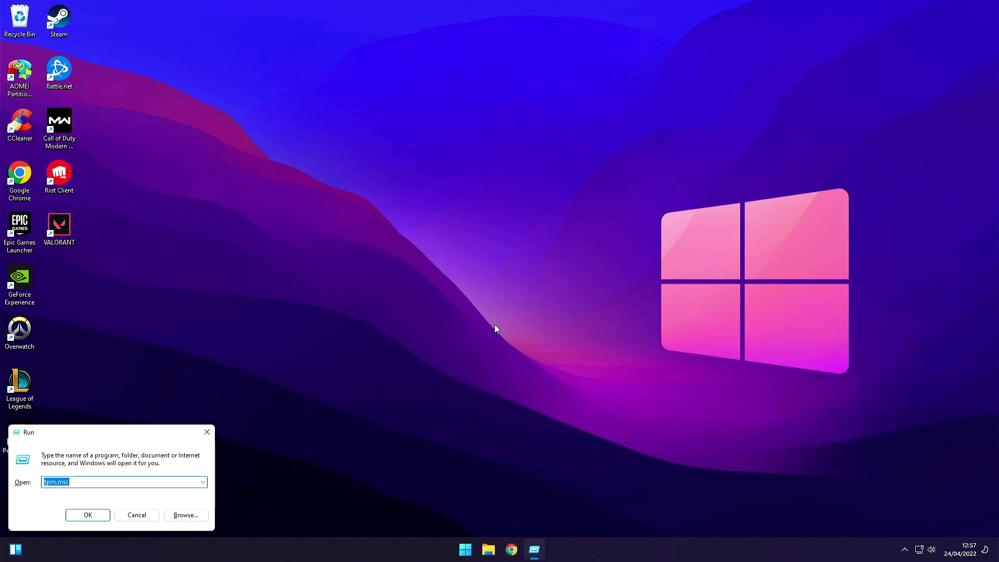
- Run msinfo32 and confirm BIOS Mode is UEFI and Secure Boot State is Off
{"action": "type", "text": "msinfo32"}
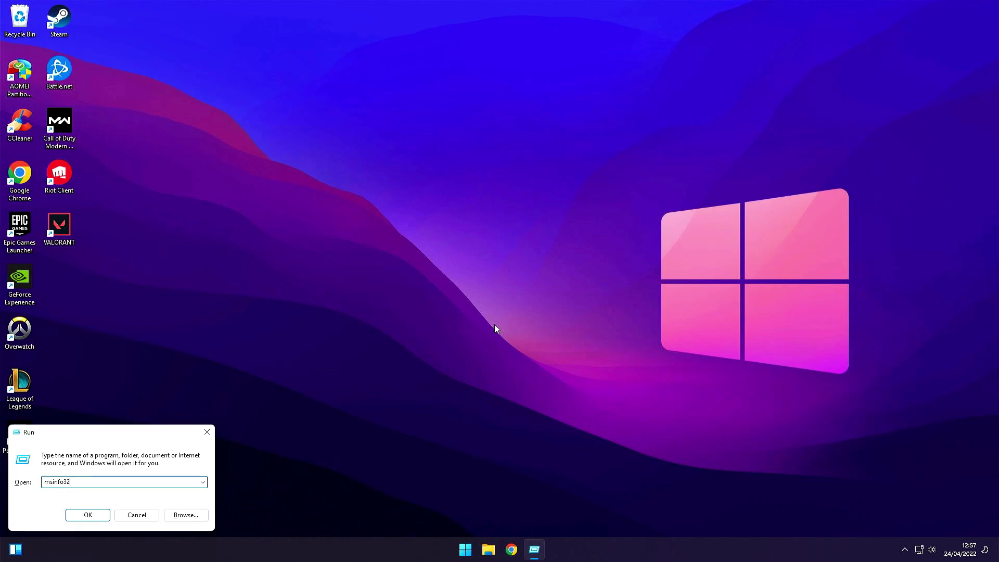
{"action": "key", "text": "Return"}
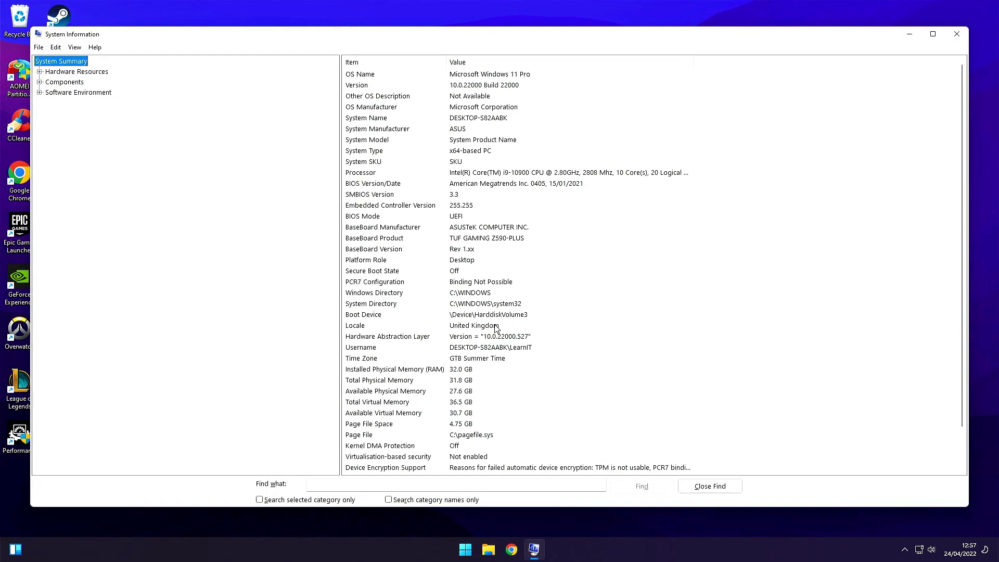
{"action": "left_click", "coordinate": [424, 218]}
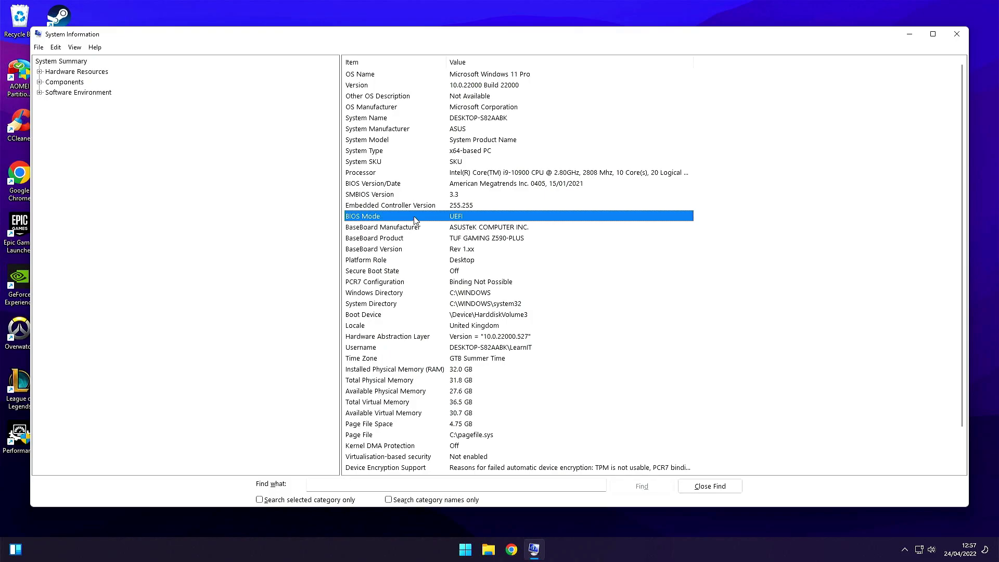
{"action": "left_click", "coordinate": [467, 271]}
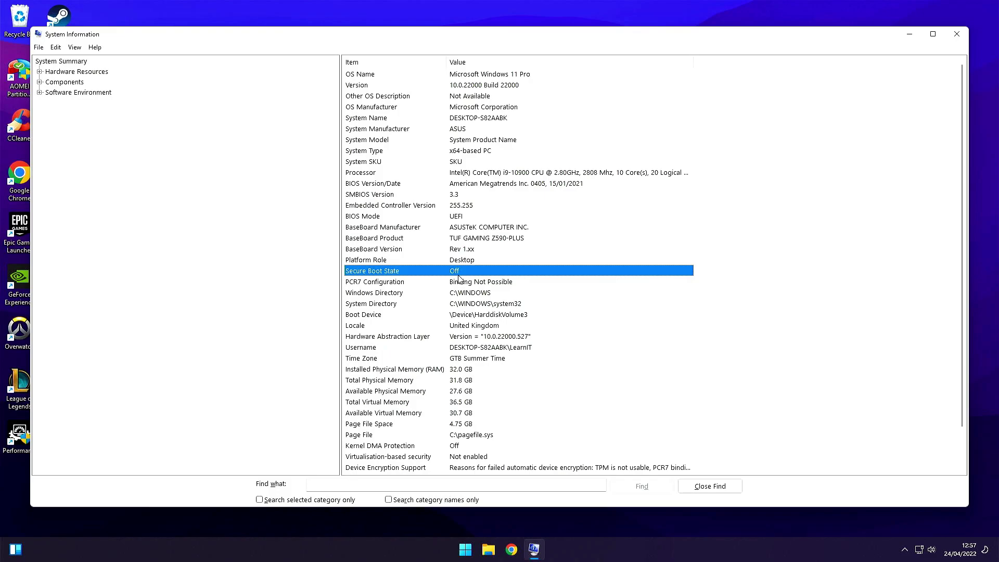
{"action": "key", "text": "super+r"}
{"action": "type", "text": "tpm"}
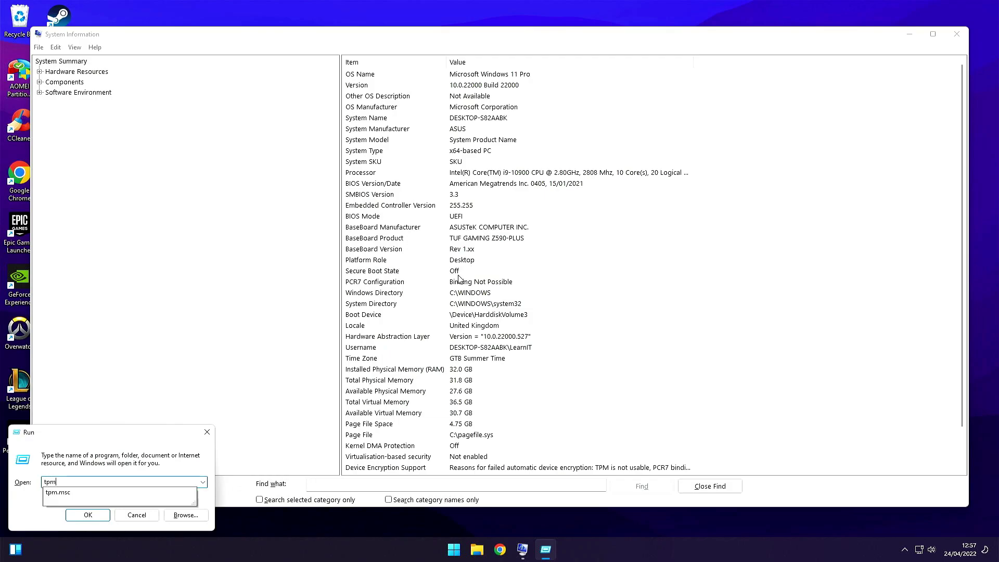
{"action": "type", "text": ".msc"}
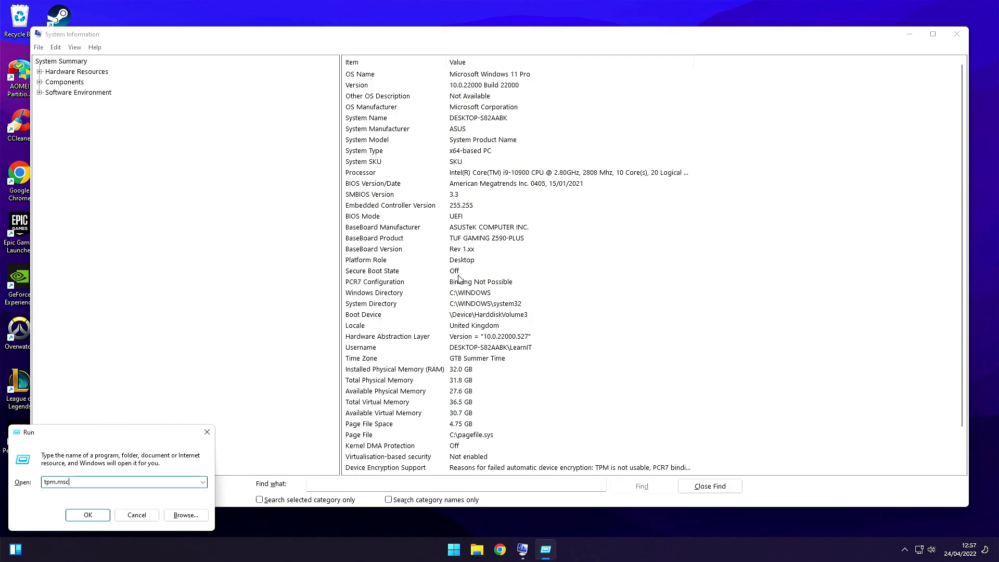
{"action": "key", "text": "Return"}
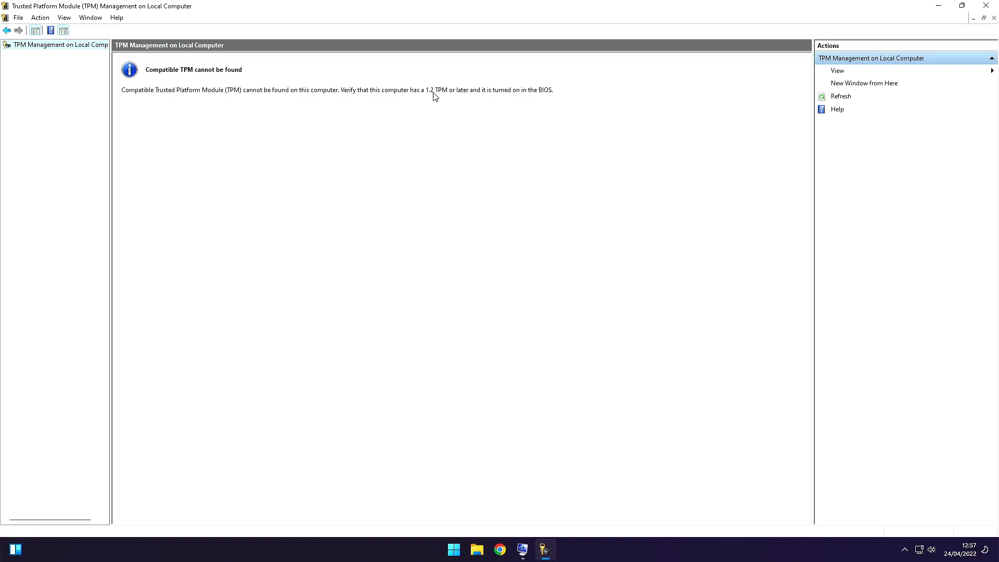
{"action": "left_click", "coordinate": [987, 5]}
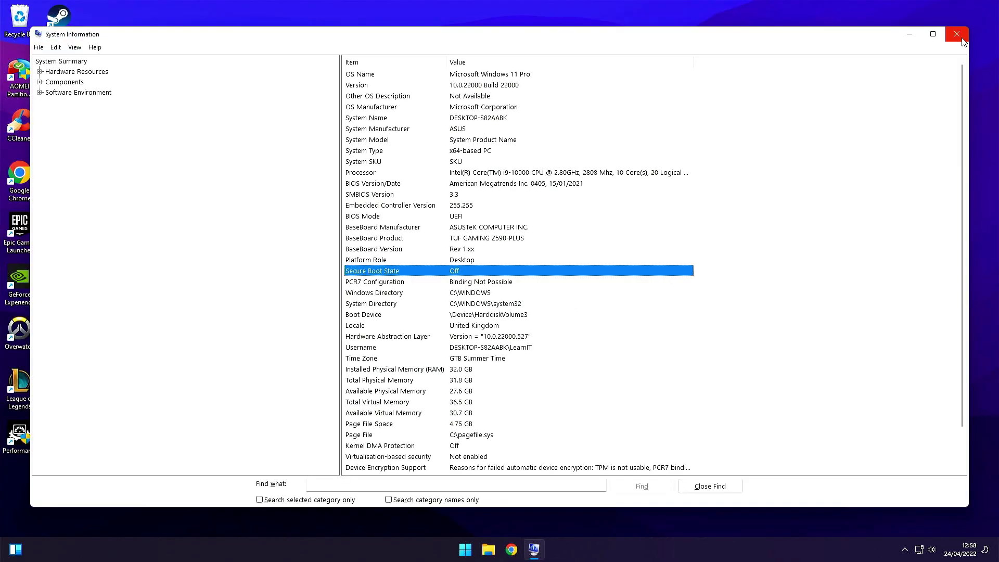
{"action": "left_click", "coordinate": [959, 35]}
- Restart the computer into the BIOS and switch it to Advanced Mode with F7
{"action": "left_click", "coordinate": [477, 549]}
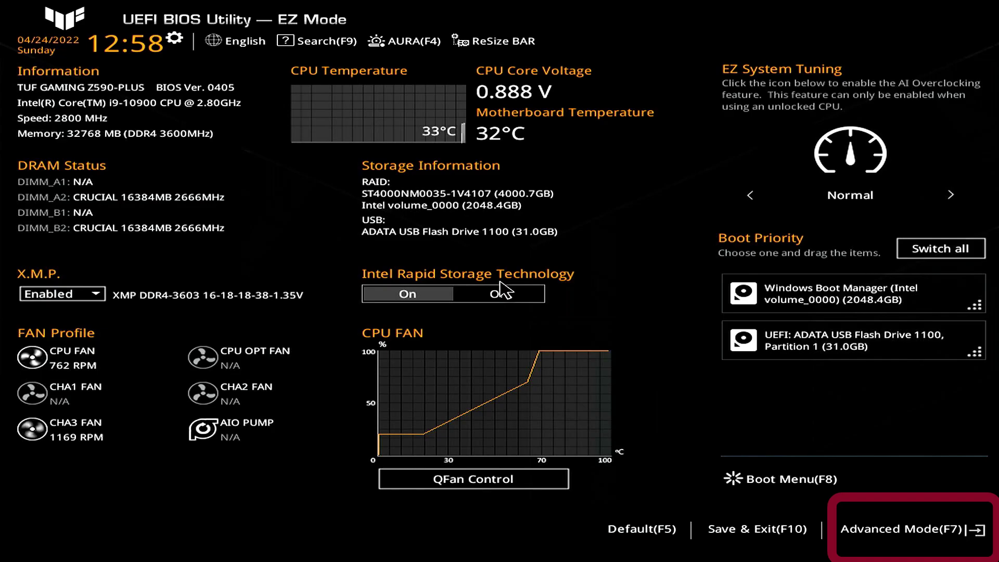
{"action": "key", "text": "F7"}
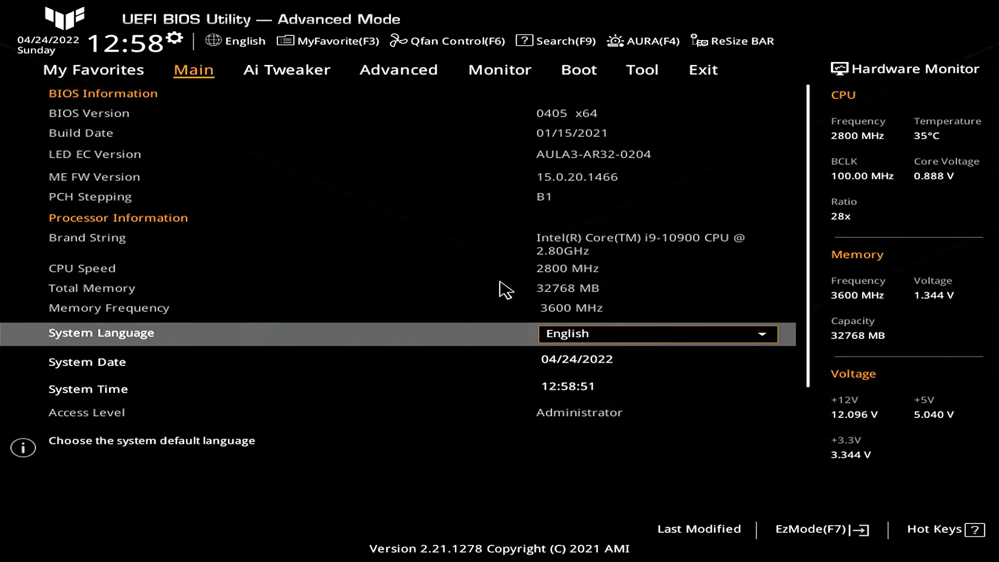
- Under Advanced > PCH-FW Configuration, set TPM Device Selection to Enable Firmware TPM
{"action": "key", "text": "Right"}
{"action": "key", "text": "Right"}
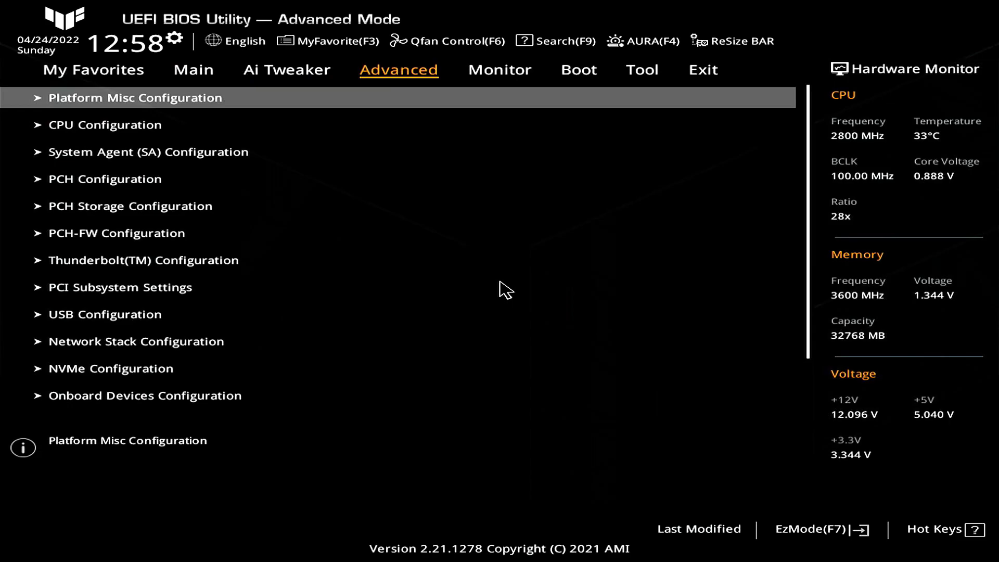
{"action": "key", "text": "Down"}
{"action": "key", "text": "Down"}
{"action": "key", "text": "Down"}
{"action": "key", "text": "Down"}
{"action": "key", "text": "Down"}
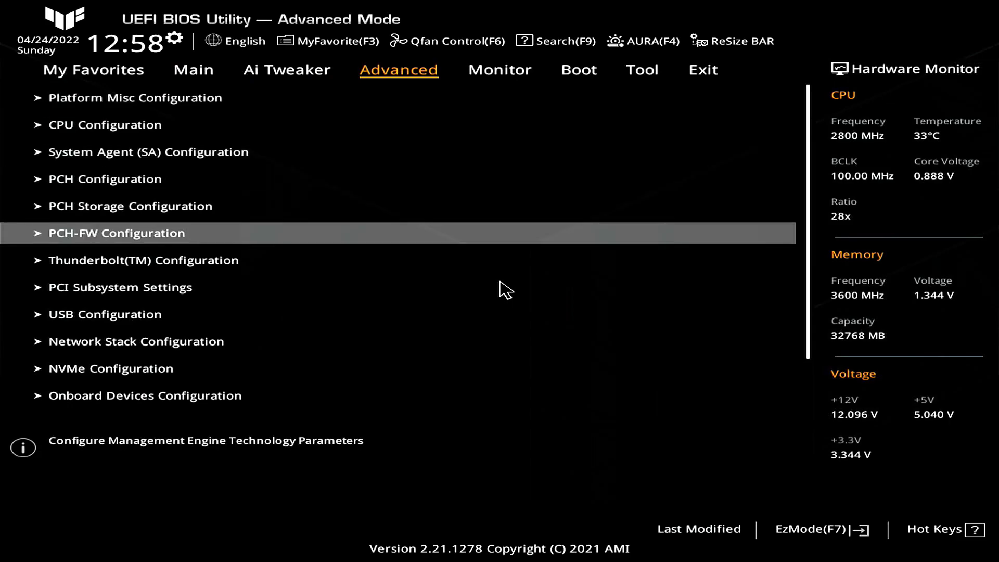
{"action": "key", "text": "Return"}
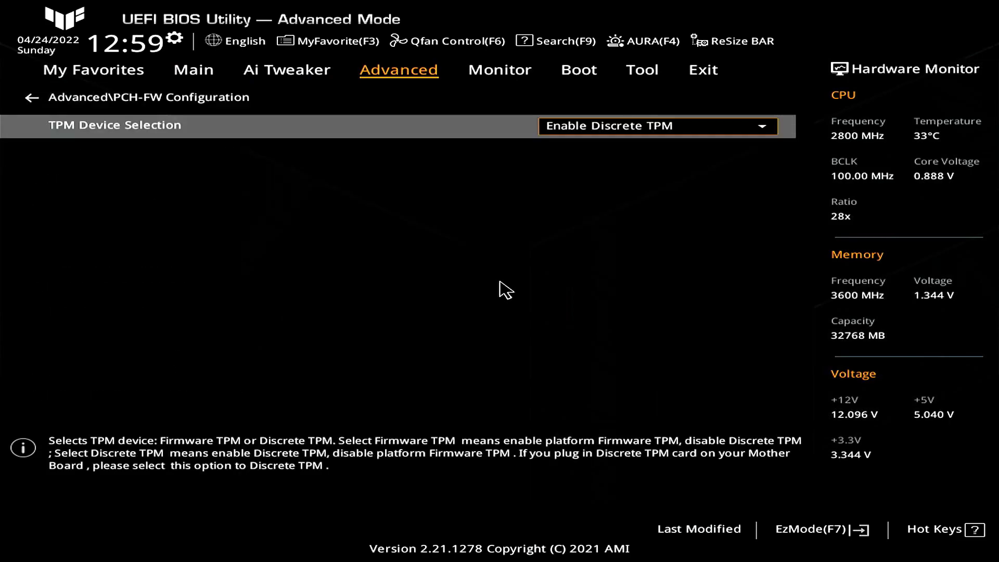
{"action": "key", "text": "Return"}
{"action": "key", "text": "Down"}
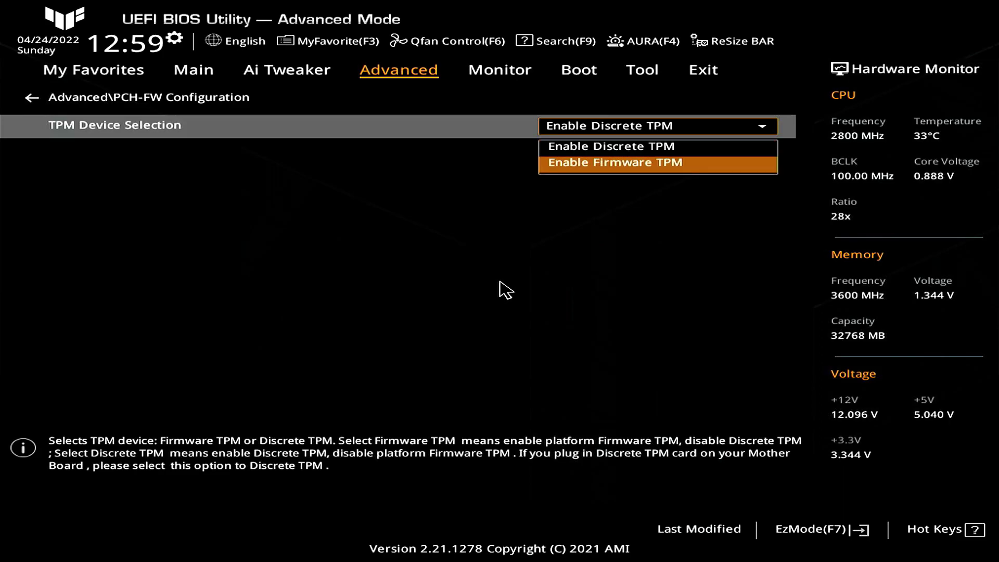
{"action": "key", "text": "Return"}
{"action": "key", "text": "Return"}
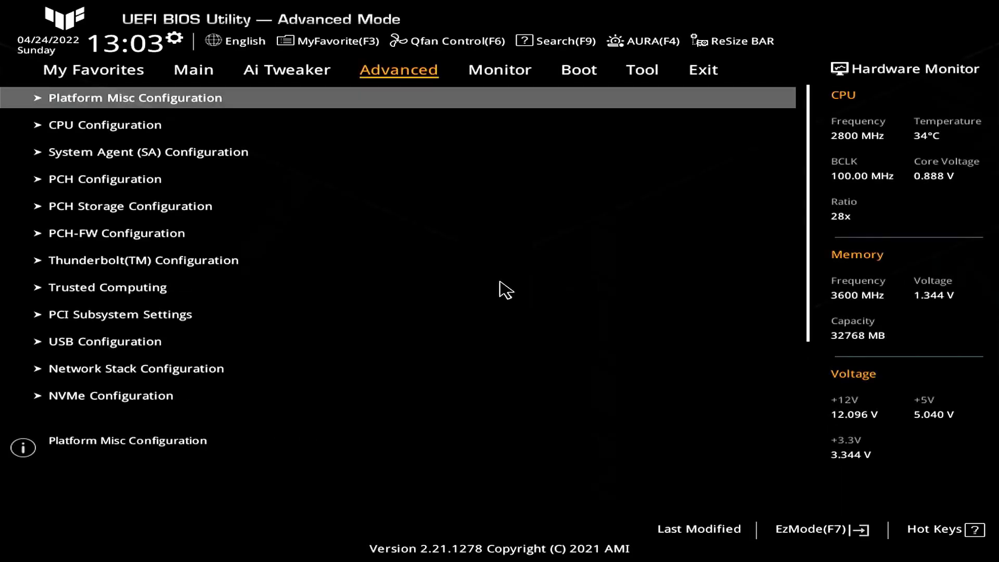
- In Advanced > Trusted Computing, set Security Device Support to Enable
{"action": "key", "text": "Down"}
{"action": "key", "text": "Down"}
{"action": "key", "text": "Down"}
{"action": "key", "text": "Down"}
{"action": "key", "text": "Down"}
{"action": "key", "text": "Down"}
{"action": "key", "text": "Down"}
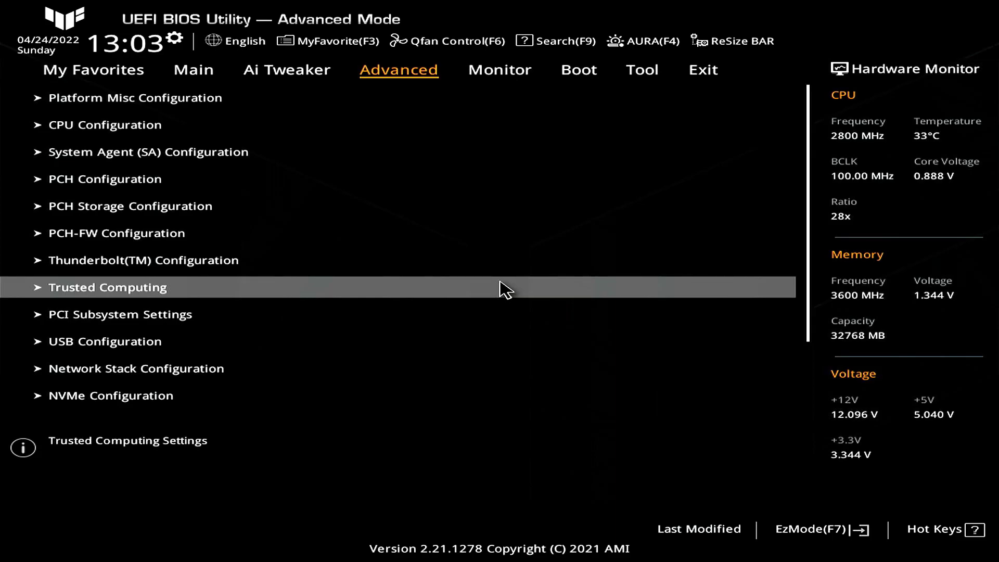
{"action": "key", "text": "Return"}
{"action": "key", "text": "Down"}
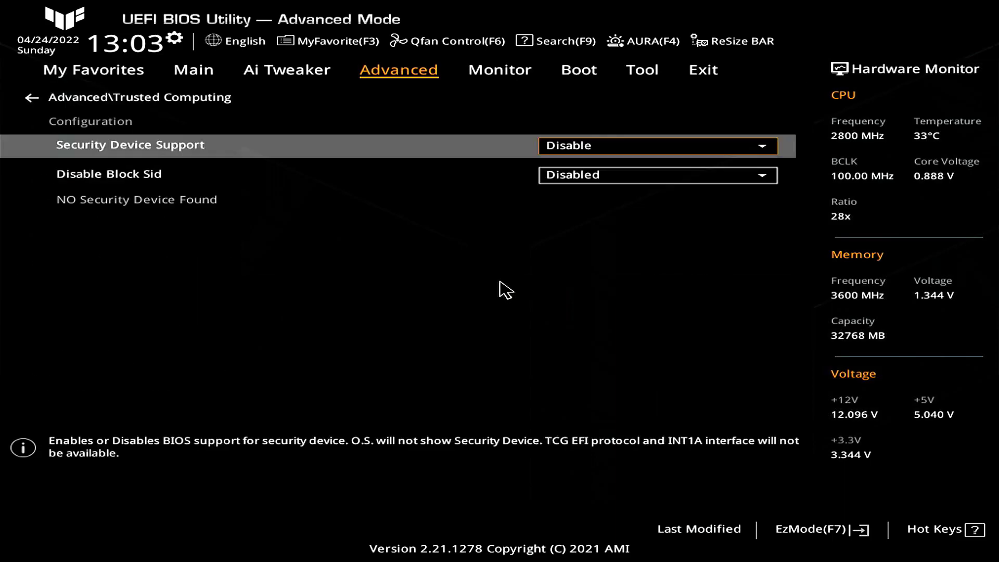
{"action": "key", "text": "Down"}
{"action": "key", "text": "Up"}
{"action": "key", "text": "Return"}
{"action": "key", "text": "Down"}
{"action": "key", "text": "Return"}
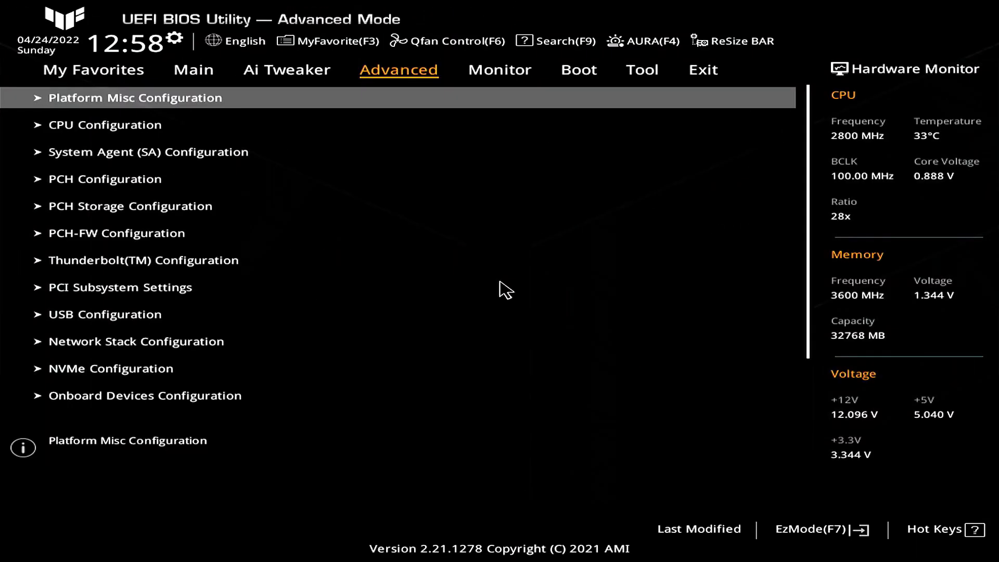
- On the Boot page, open CSM and verify Launch CSM is set to Disabled
{"action": "key", "text": "Right"}
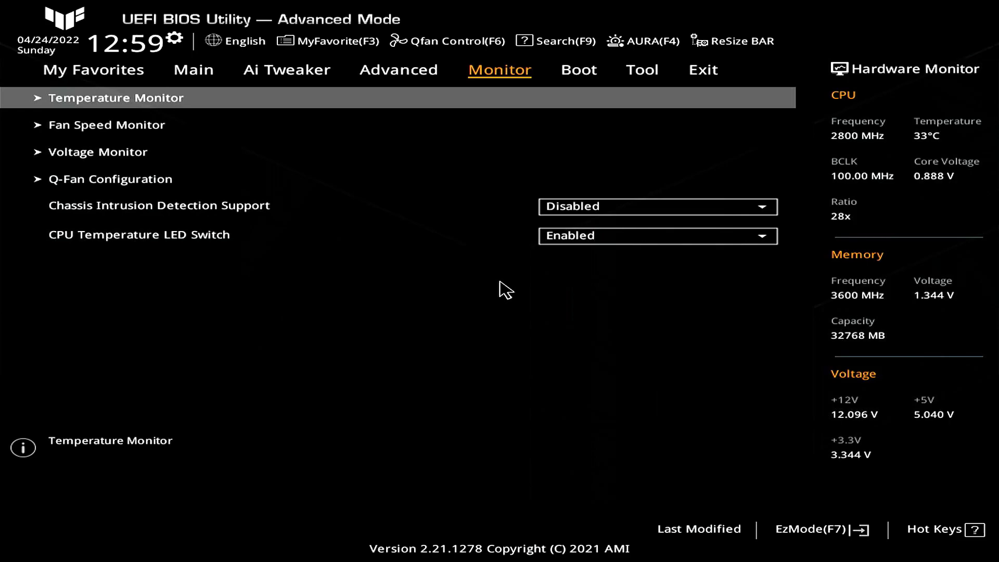
{"action": "key", "text": "Right"}
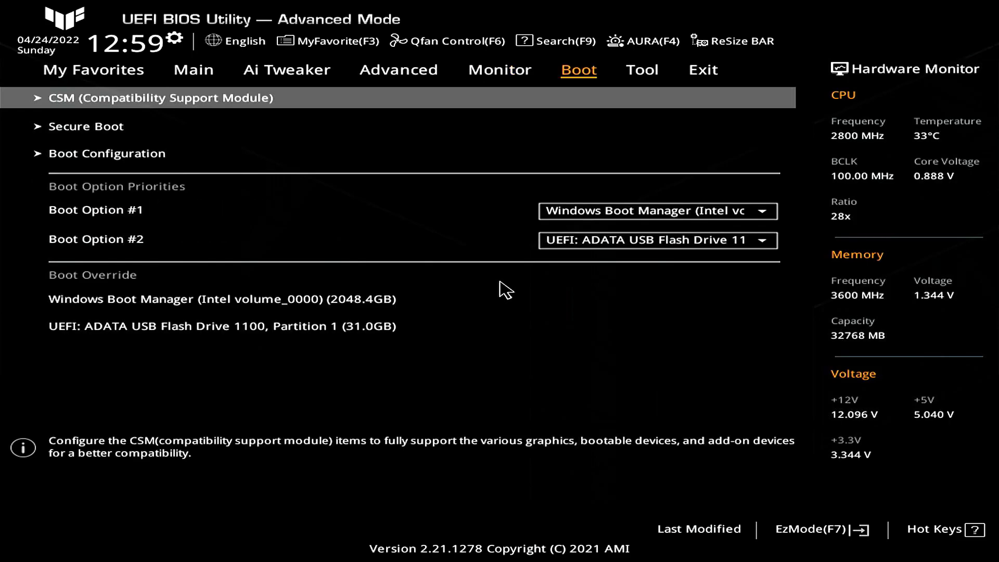
{"action": "key", "text": "Return"}
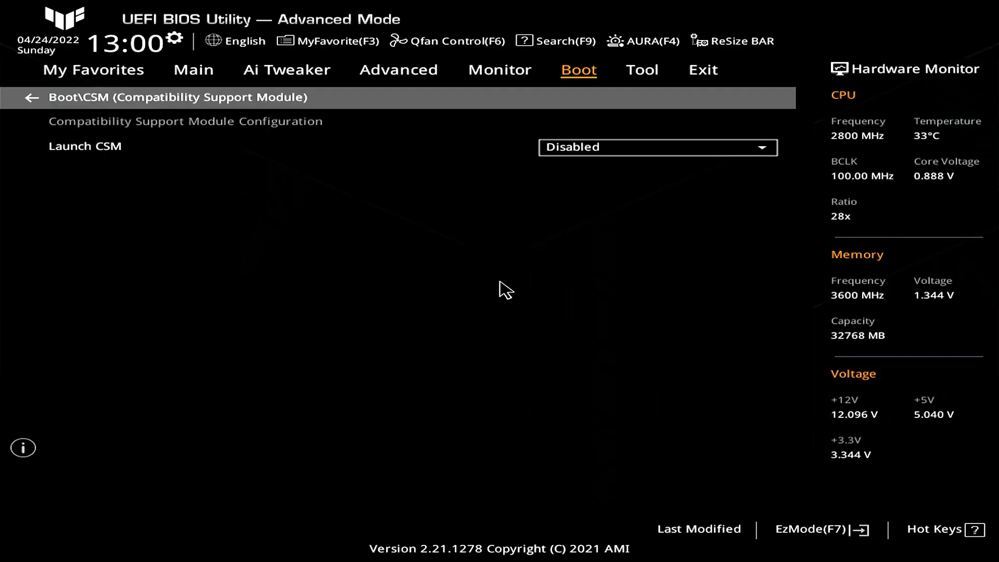
{"action": "key", "text": "Down"}
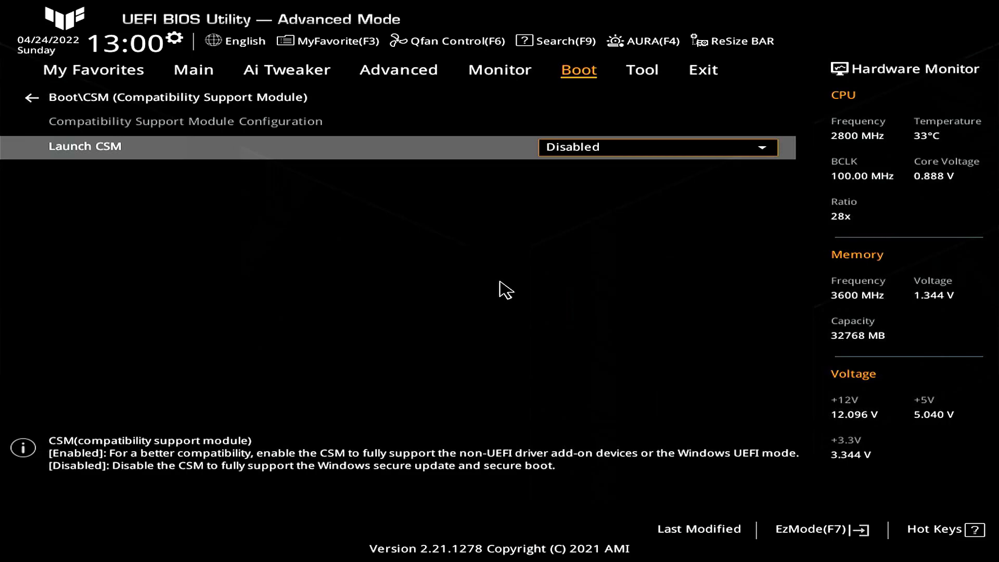
{"action": "key", "text": "Up"}
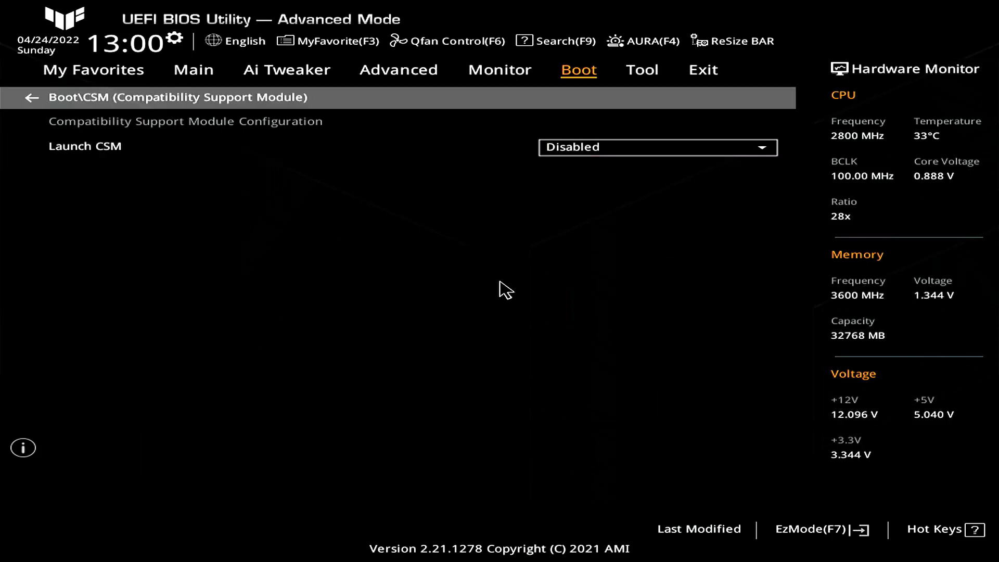
- In Boot > Secure Boot, set Secure Boot Mode to Standard and OS Type to Windows UEFI mode
{"action": "key", "text": "Return"}
{"action": "key", "text": "Down"}
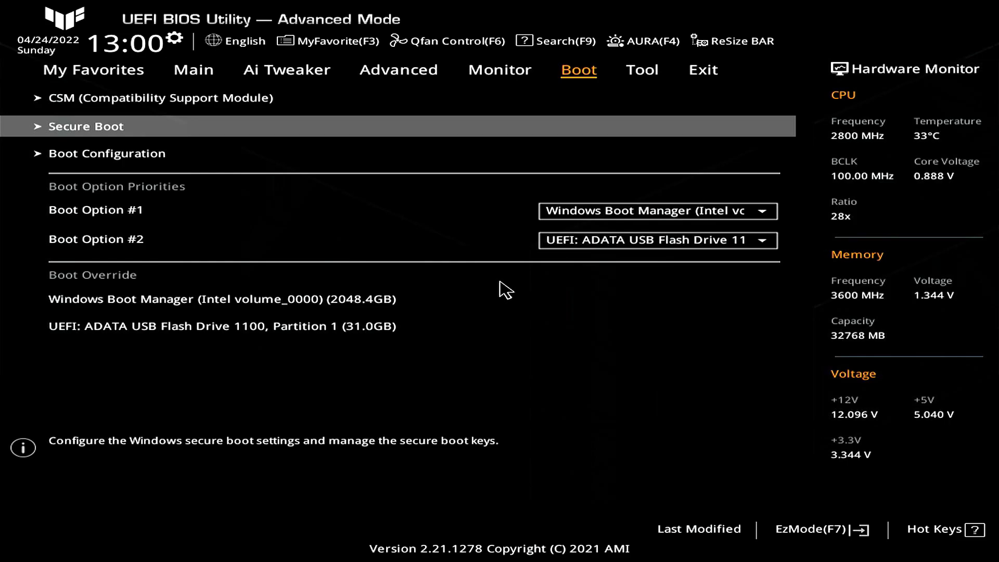
{"action": "key", "text": "Return"}
{"action": "key", "text": "Down"}
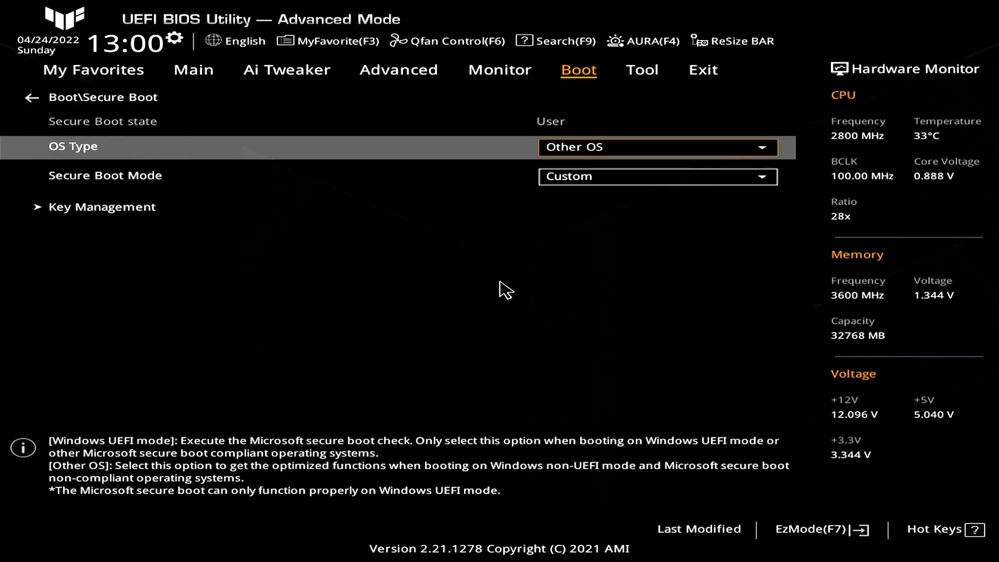
{"action": "key", "text": "Down"}
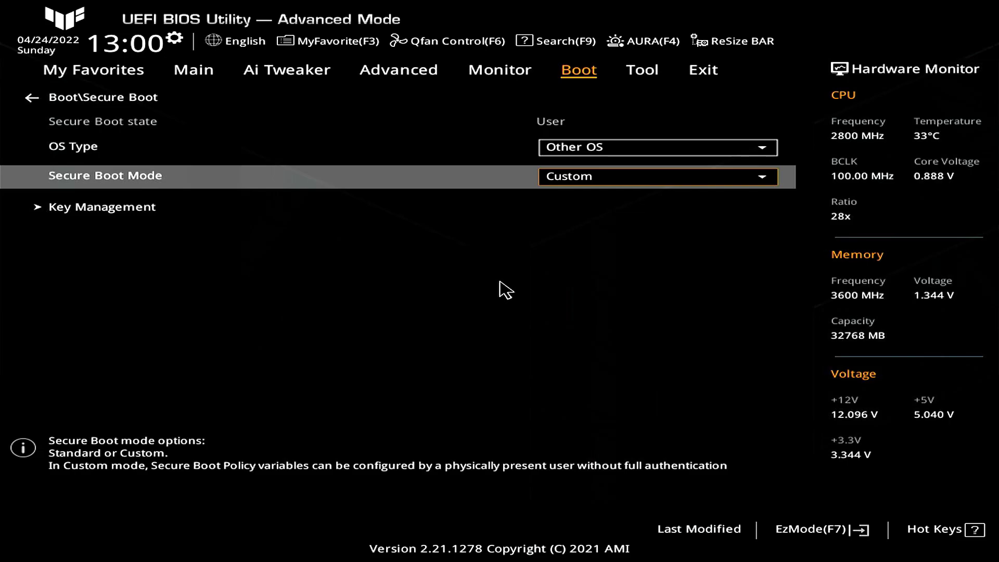
{"action": "key", "text": "Return"}
{"action": "key", "text": "Up"}
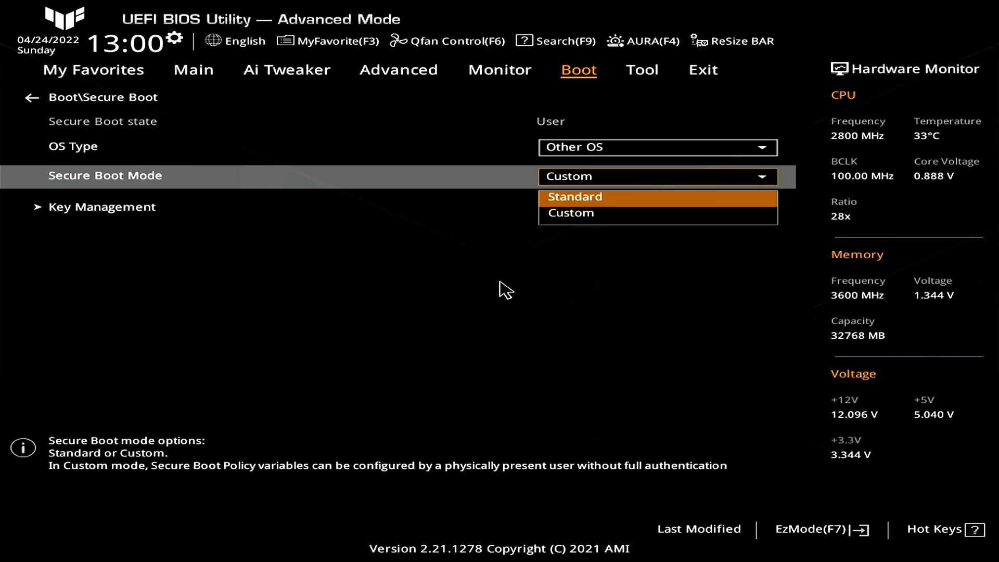
{"action": "key", "text": "Return"}
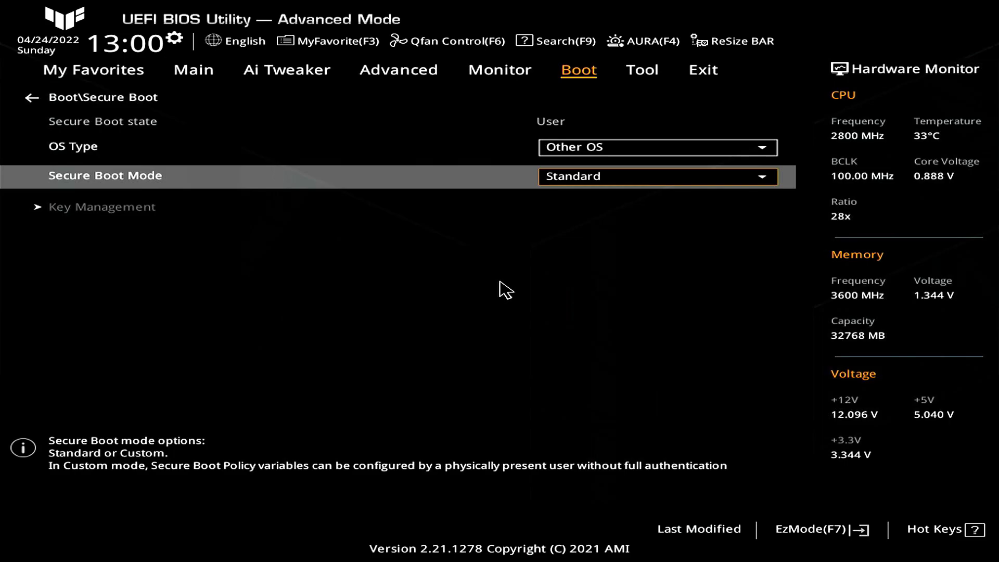
{"action": "key", "text": "Up"}
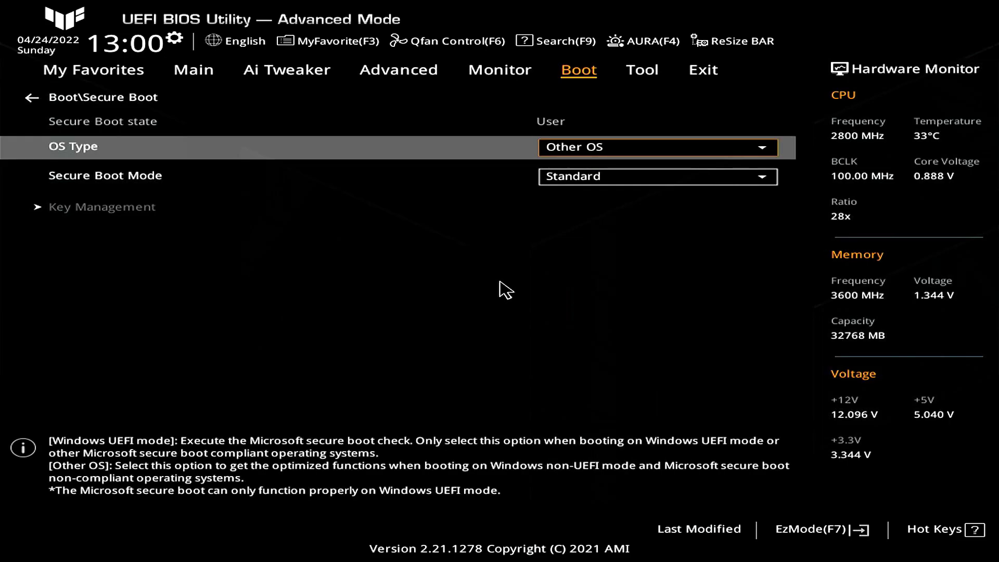
{"action": "key", "text": "Return"}
{"action": "key", "text": "Down"}
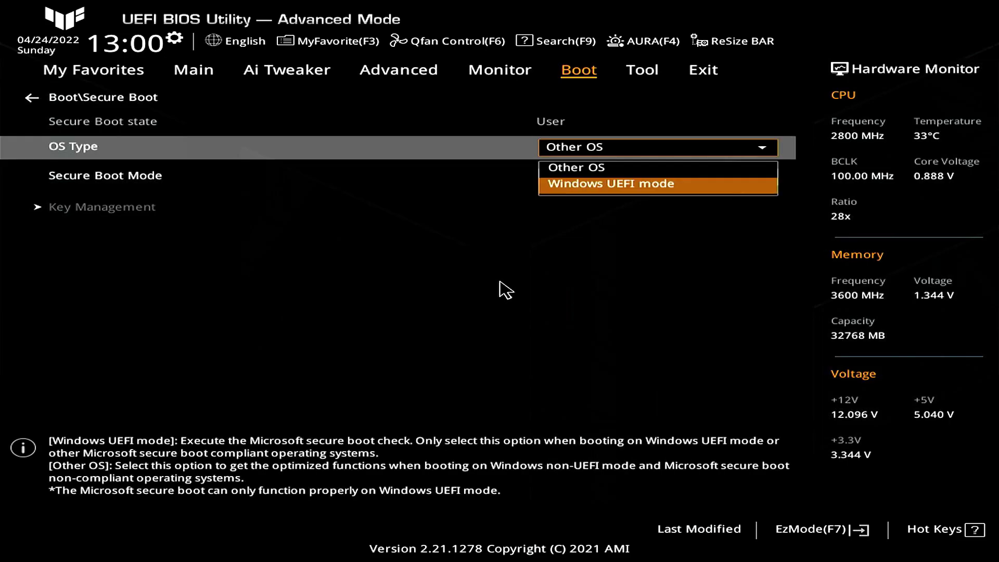
{"action": "key", "text": "Return"}
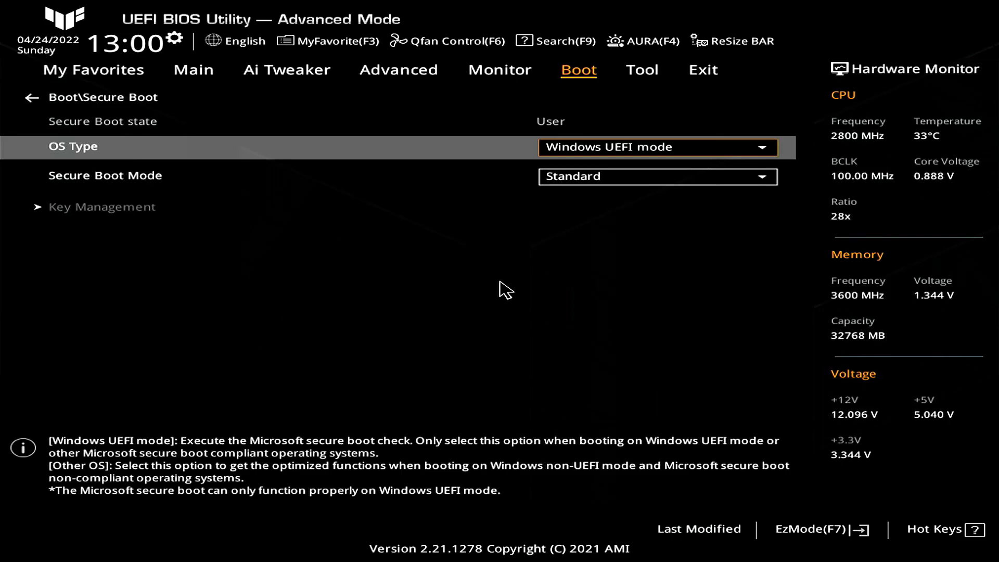
- Save the firmware changes with Exit > Save Changes & Reset
{"action": "key", "text": "Right"}
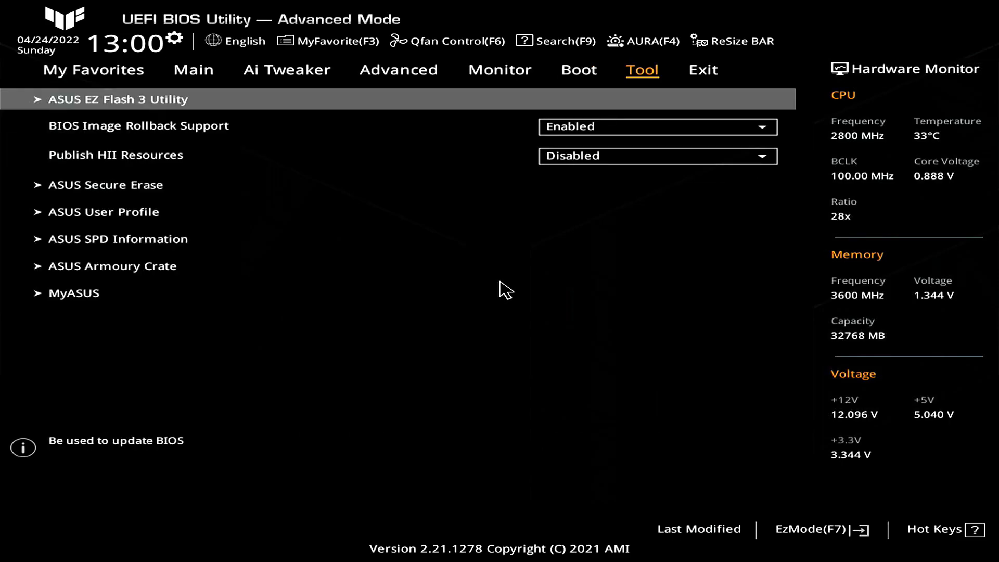
{"action": "key", "text": "Right"}
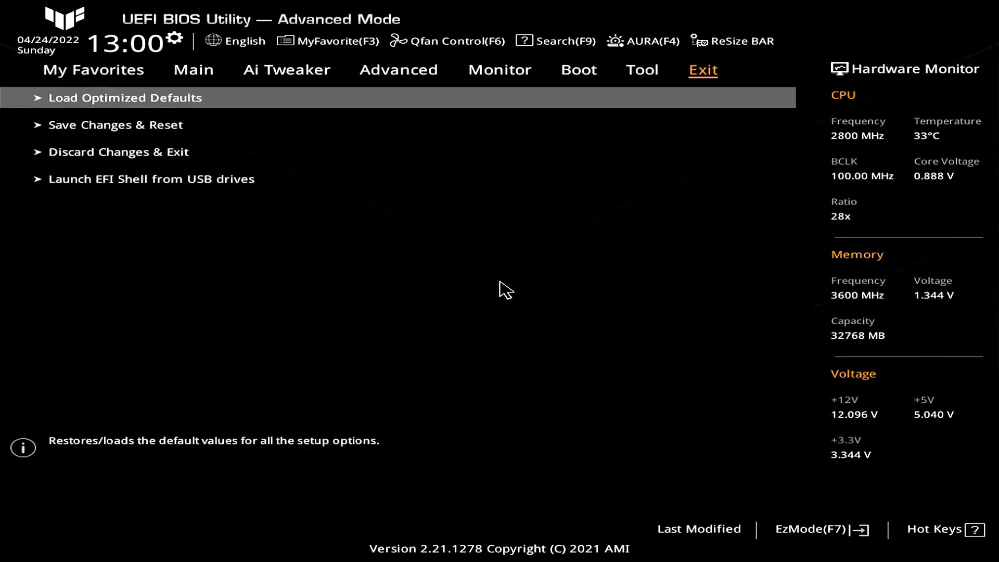
{"action": "key", "text": "Down"}
{"action": "key", "text": "Return"}
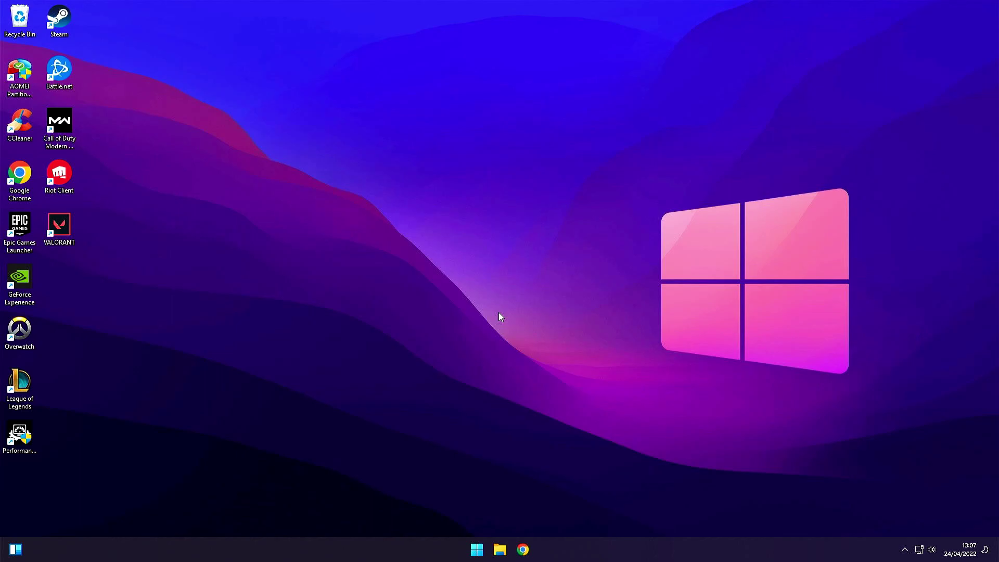
- Launch tpm.msc to check the TPM is ready, then close it
{"action": "key", "text": "super+r"}
{"action": "key", "text": "Return"}
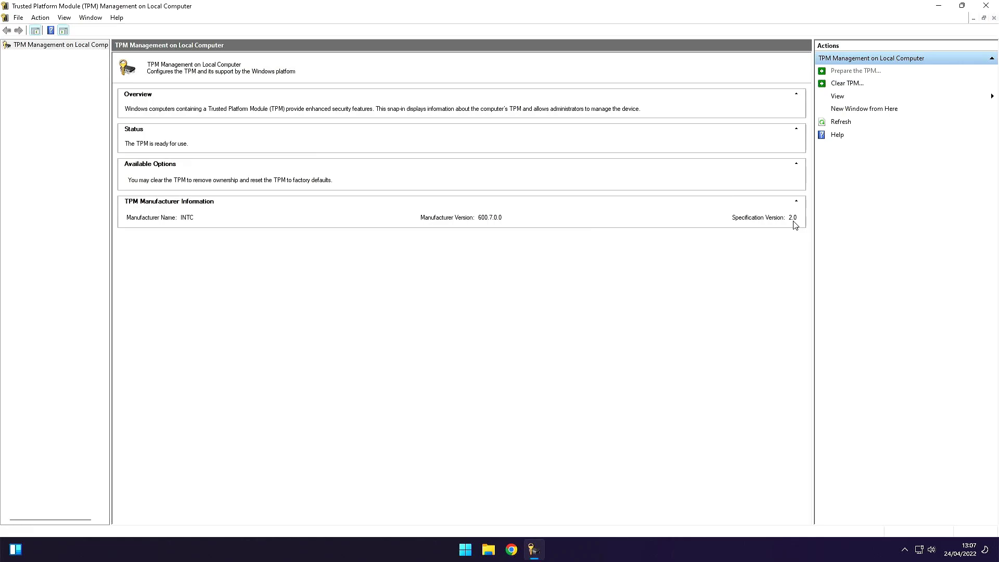
{"action": "left_click", "coordinate": [987, 5]}
- Run msinfo32 and confirm BIOS Mode is UEFI and Secure Boot State is On
{"action": "key", "text": "super+r"}
{"action": "type", "text": "msinfo"}
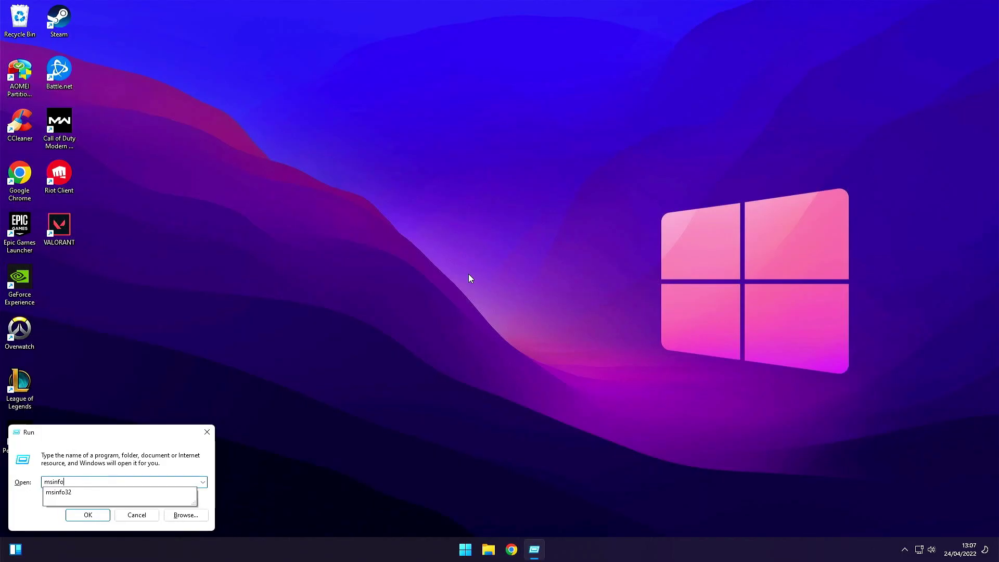
{"action": "key", "text": "Down"}
{"action": "key", "text": "Return"}
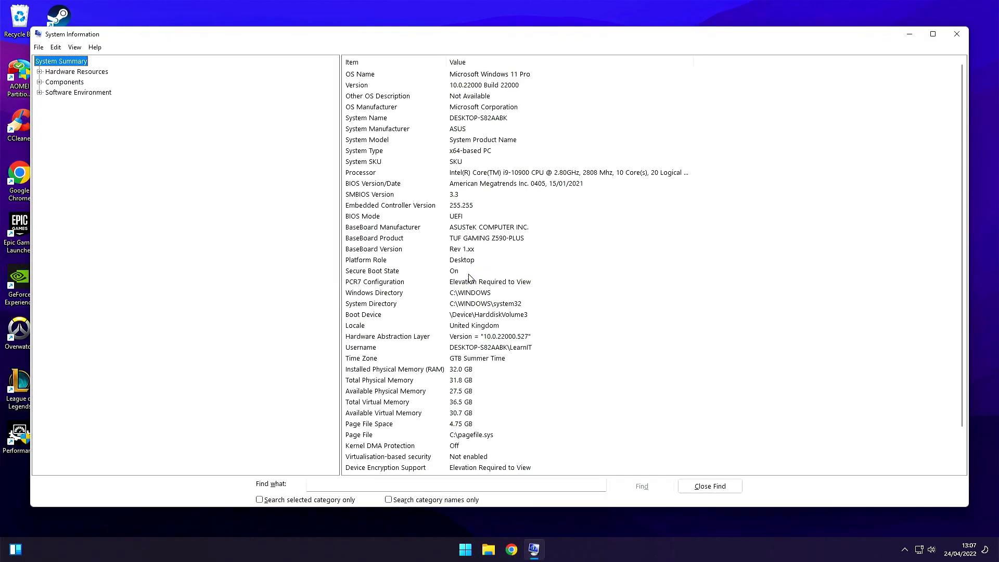
{"action": "left_click", "coordinate": [431, 218]}
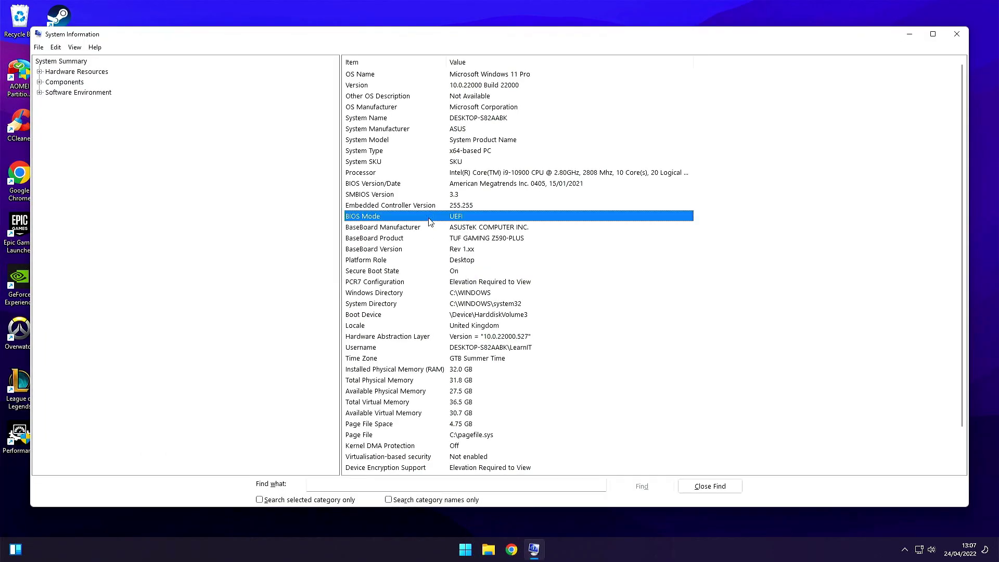
{"action": "left_click", "coordinate": [465, 273]}
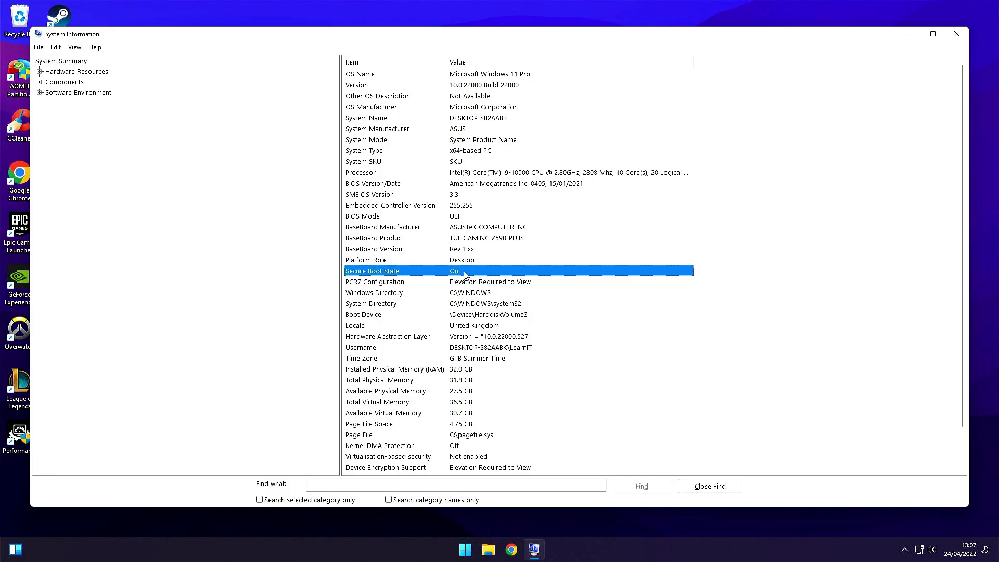